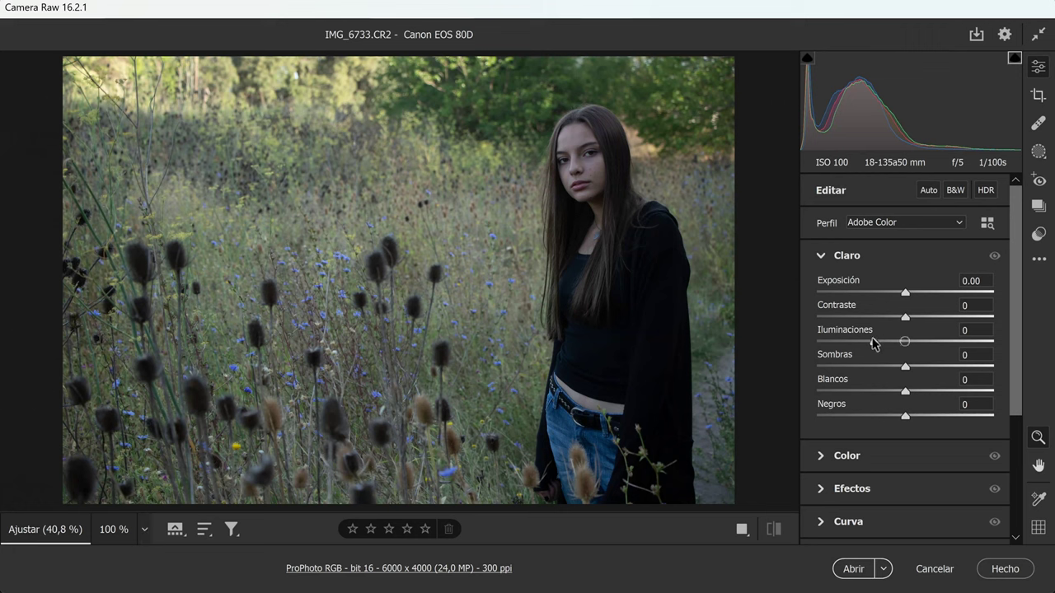
Step: Set highlights -48, shadows +48, whites -29, blacks -26 and exposure +0.35
left_click_drag(871, 344, 947, 368)
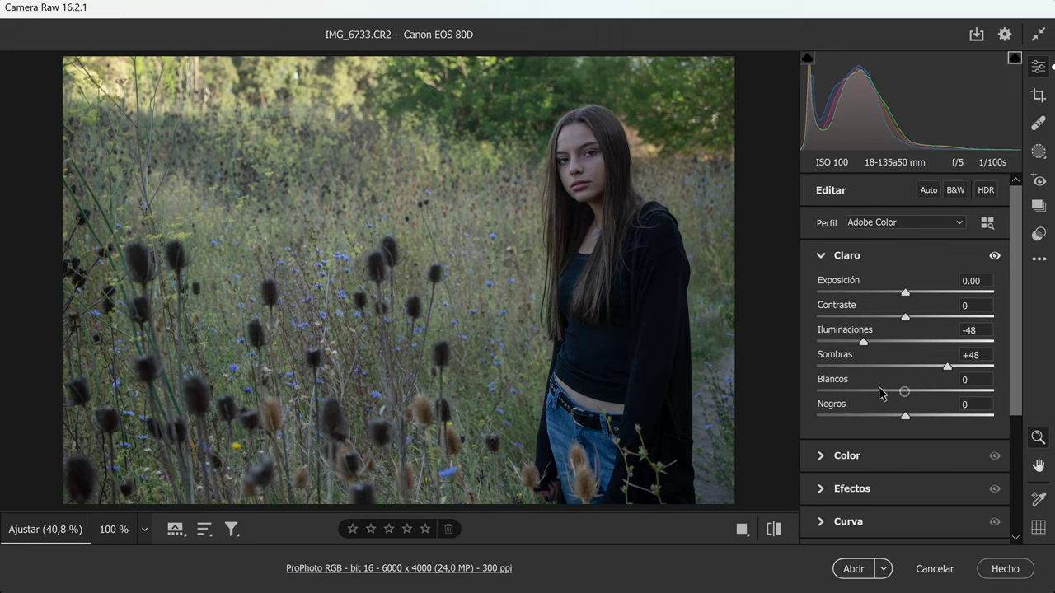
left_click(880, 391)
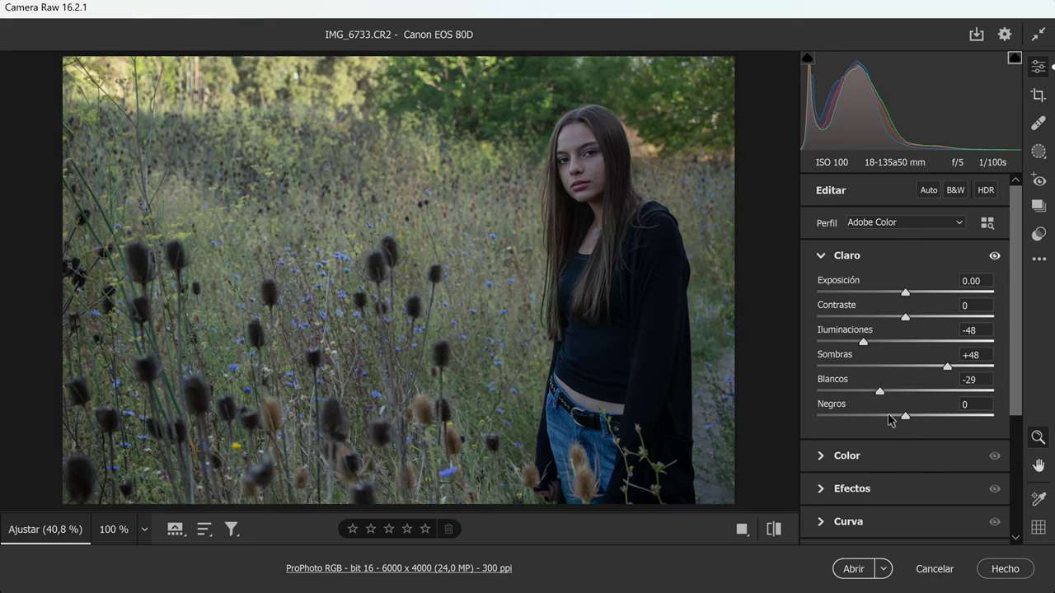
left_click(886, 416)
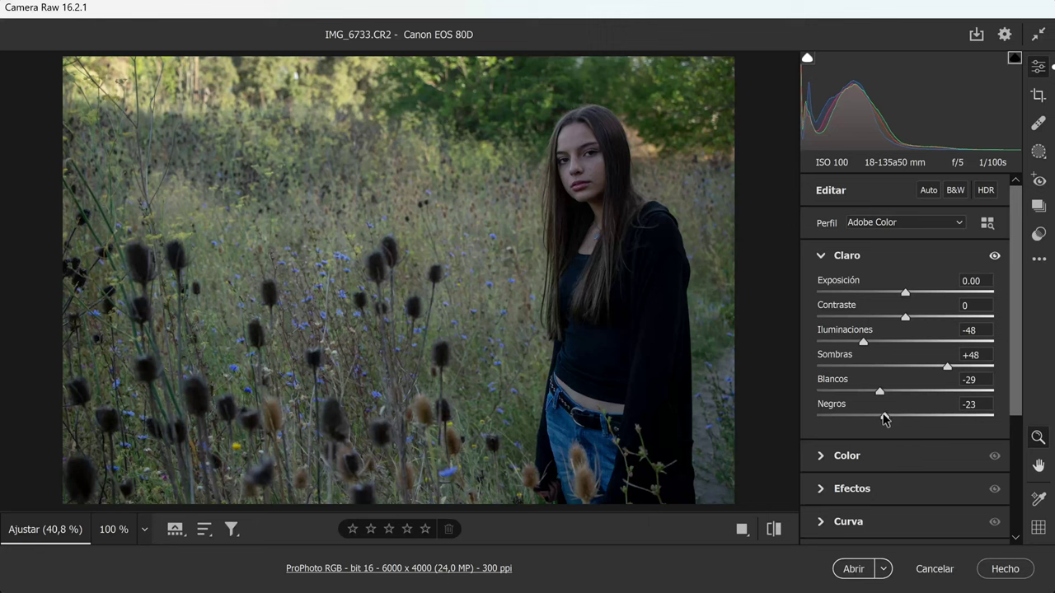
left_click_drag(886, 418, 882, 417)
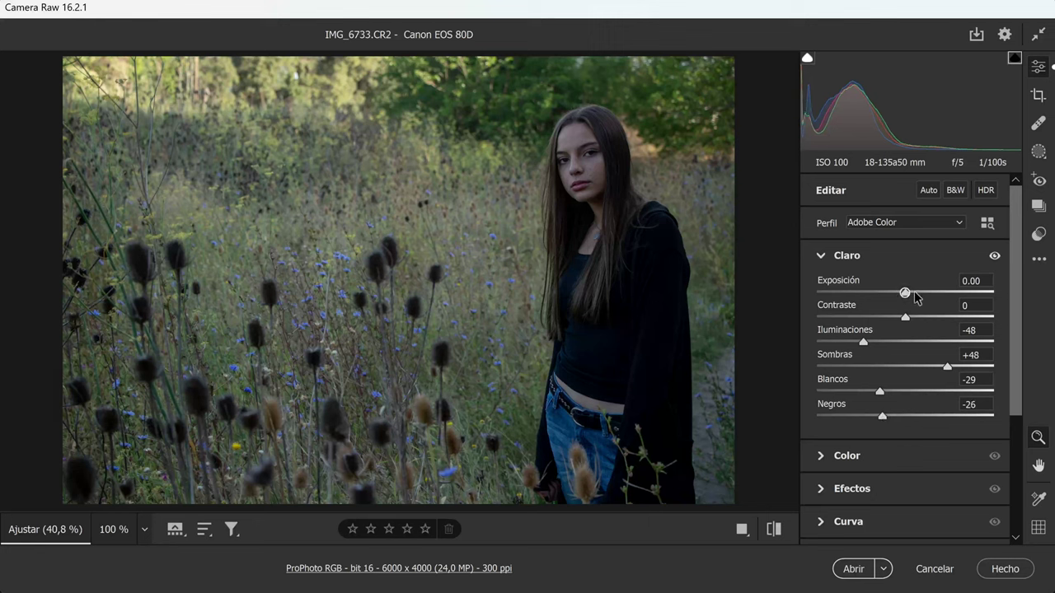
left_click_drag(906, 293, 910, 293)
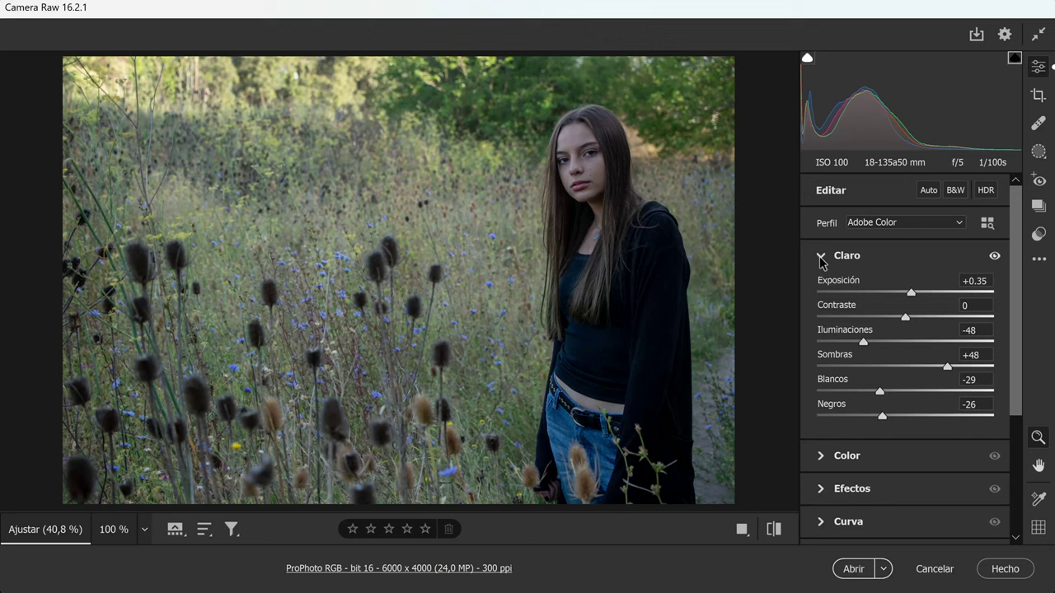
Step: Warm the white balance temperature to 6100 and raise vibrance to +28
left_click(820, 456)
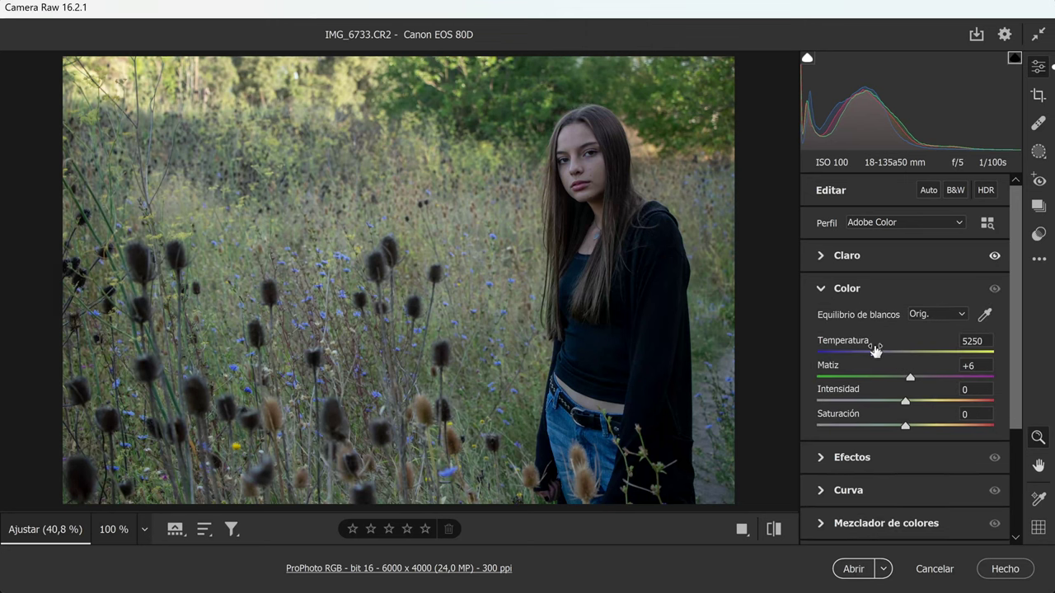
left_click_drag(874, 353, 890, 355)
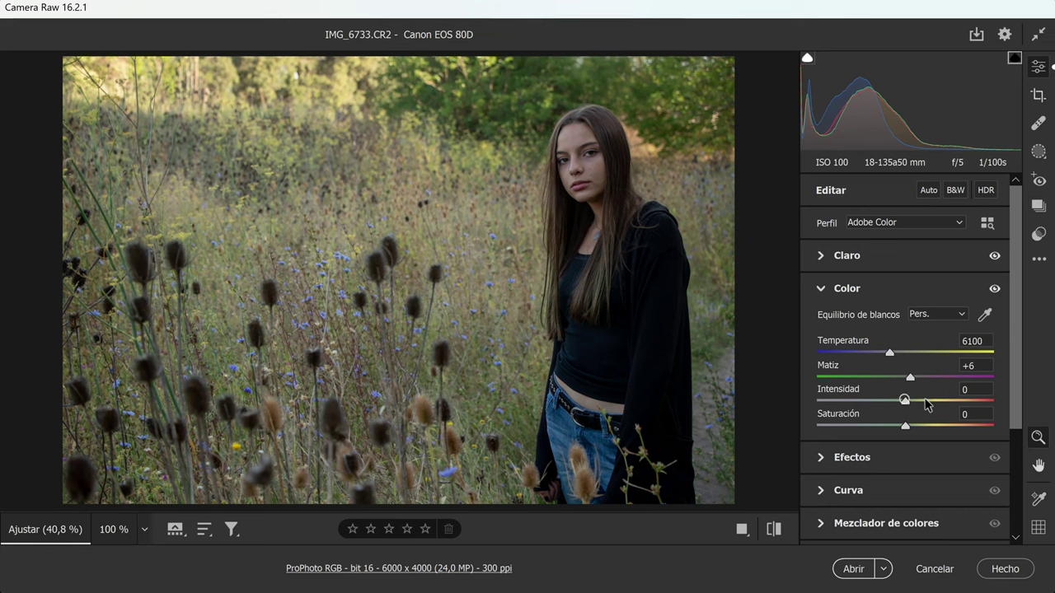
left_click_drag(905, 402, 932, 404)
left_click(846, 289)
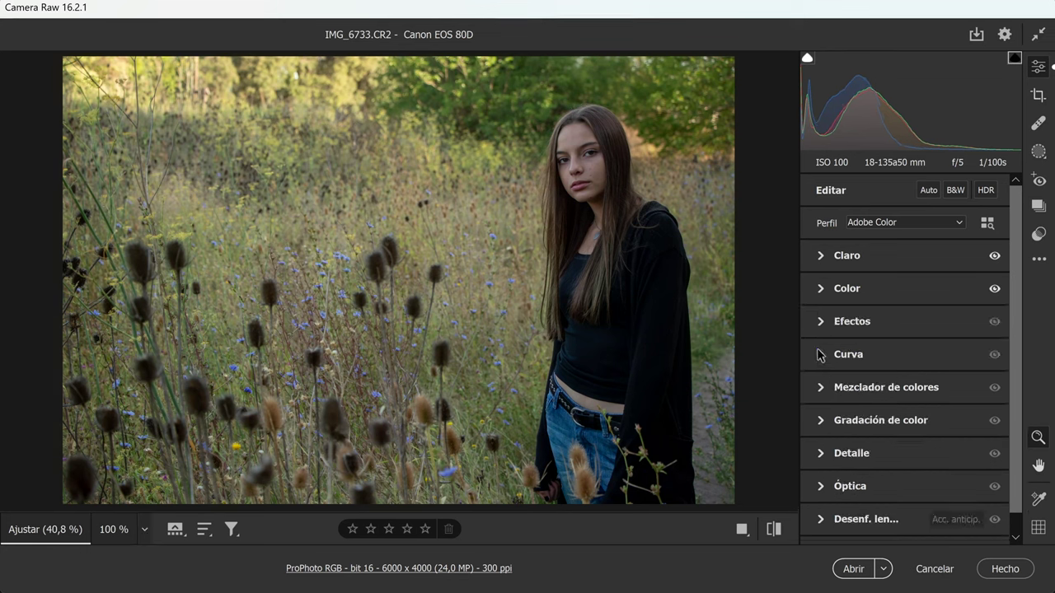
Step: Shape a faded point curve: white point down to 203, black point up to 40, upper point slightly lowered
left_click(820, 354)
left_click(905, 344)
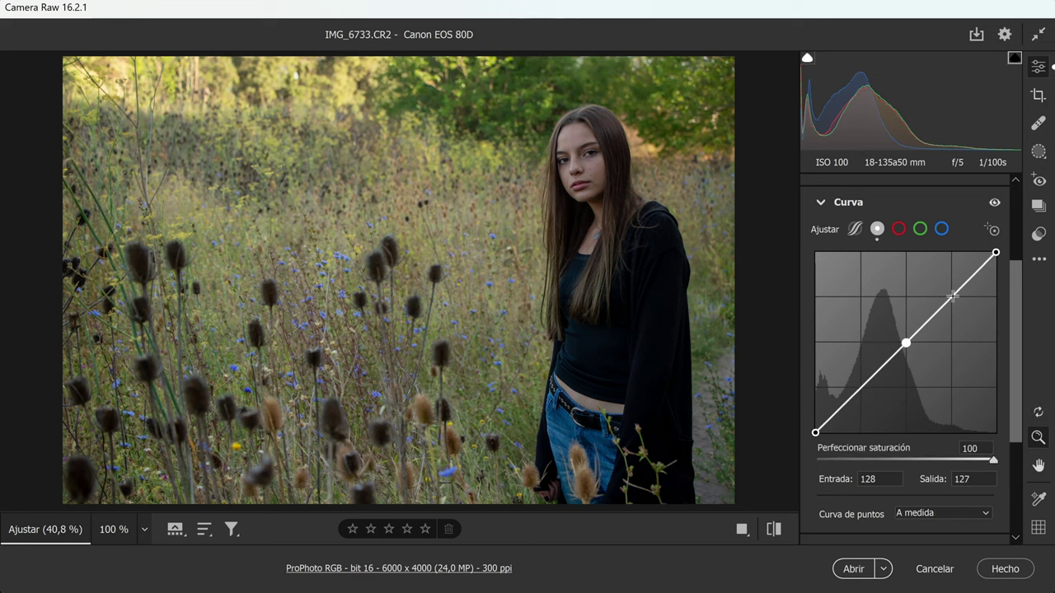
left_click(952, 298)
left_click(861, 388)
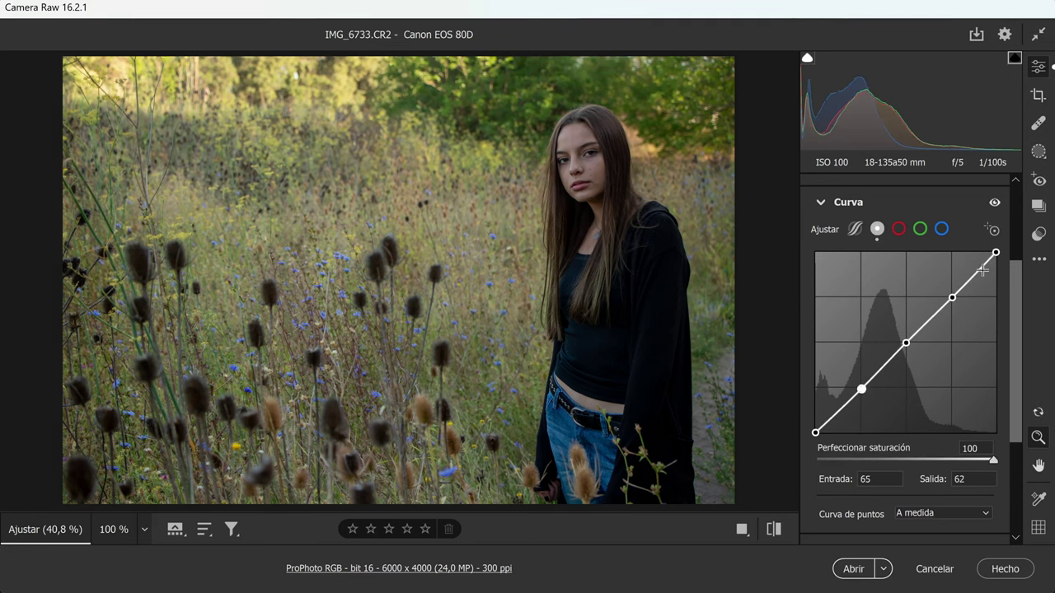
left_click_drag(995, 254, 995, 289)
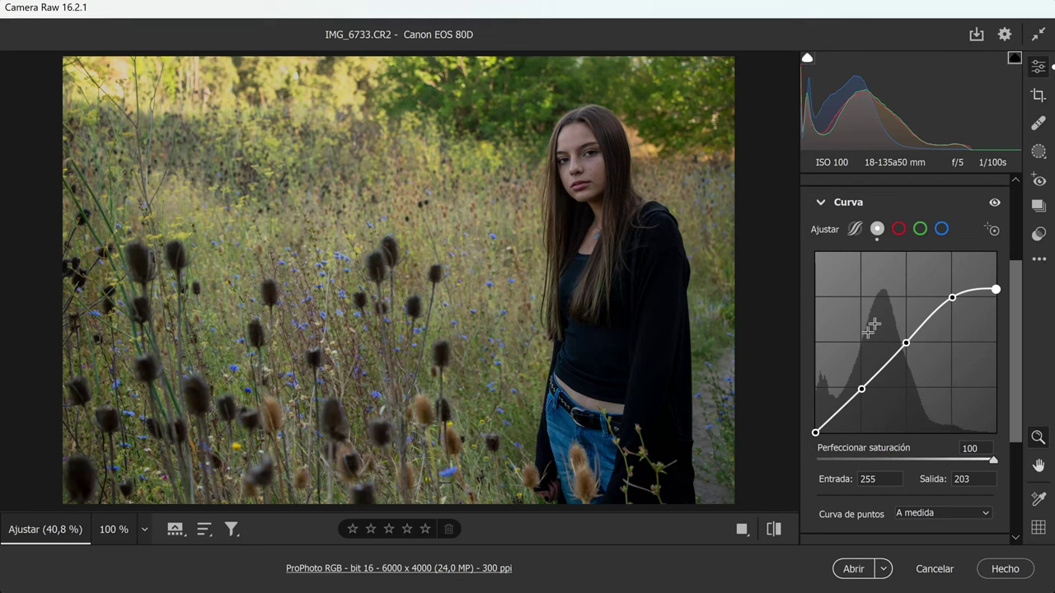
left_click_drag(815, 432, 814, 403)
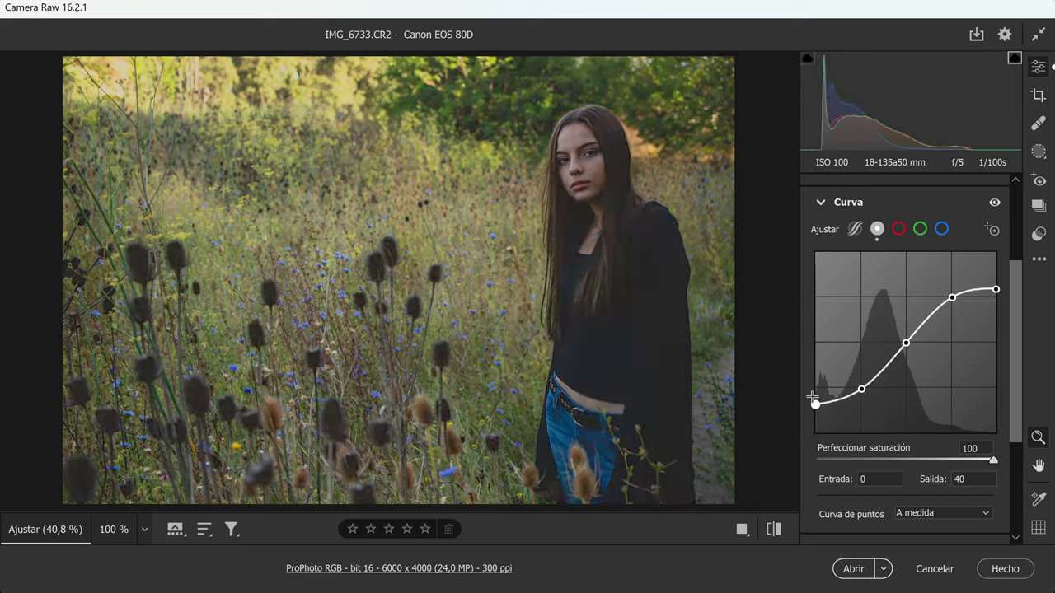
left_click_drag(952, 297, 953, 303)
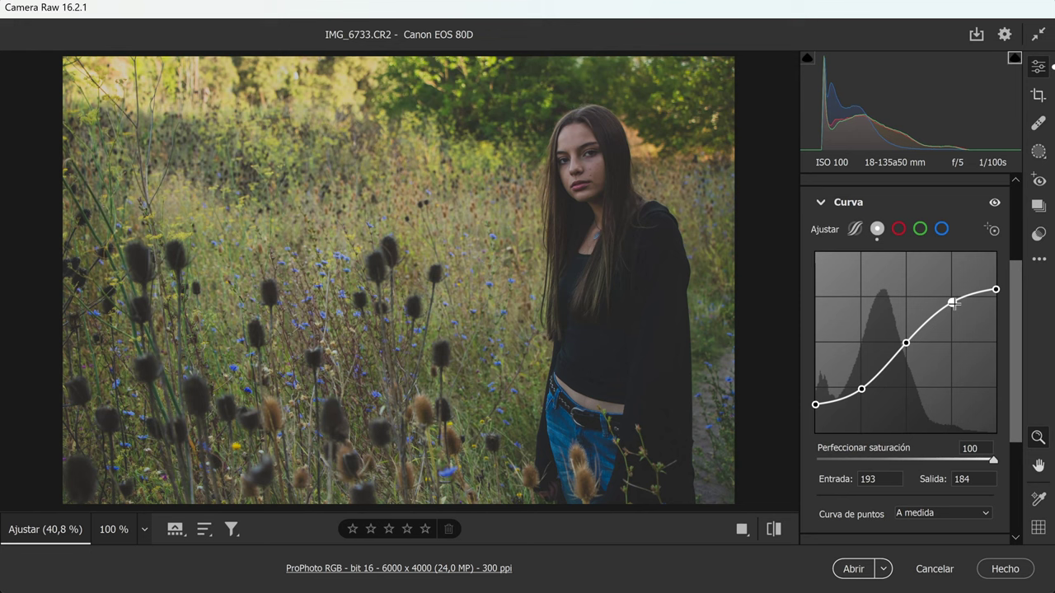
scroll(879, 233, "down", 5)
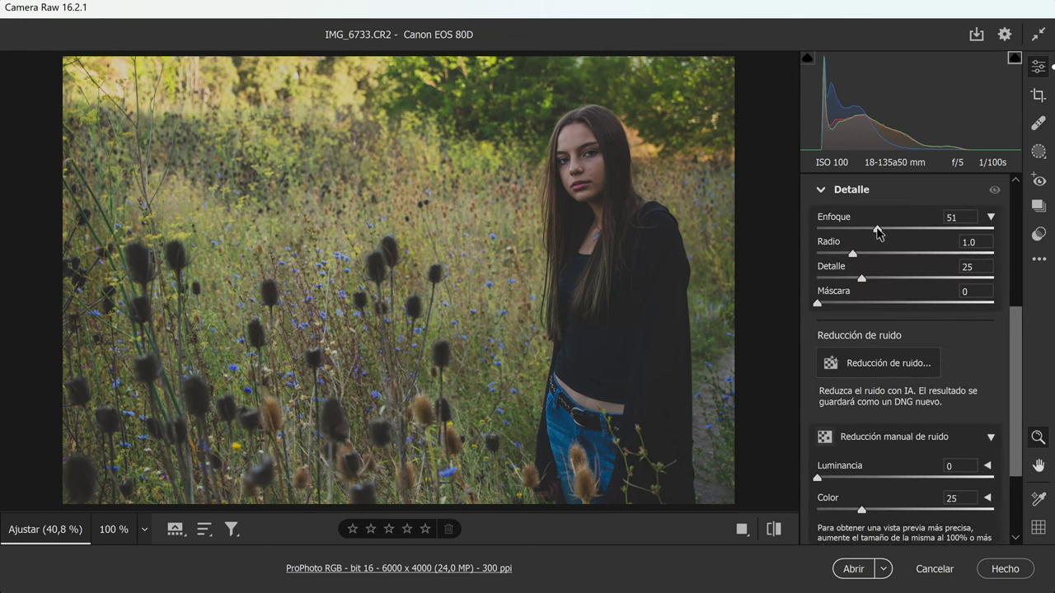
Step: Set the sharpening Máscara to 50 and scroll back up toward the colour mixer
left_click_drag(816, 303, 914, 305)
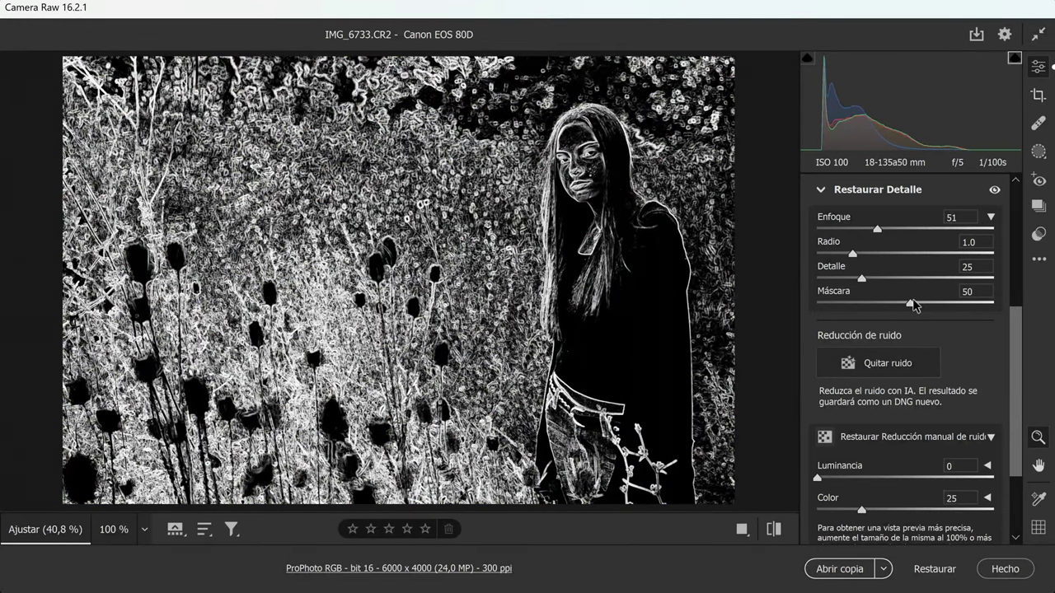
scroll(825, 430, "up", 10)
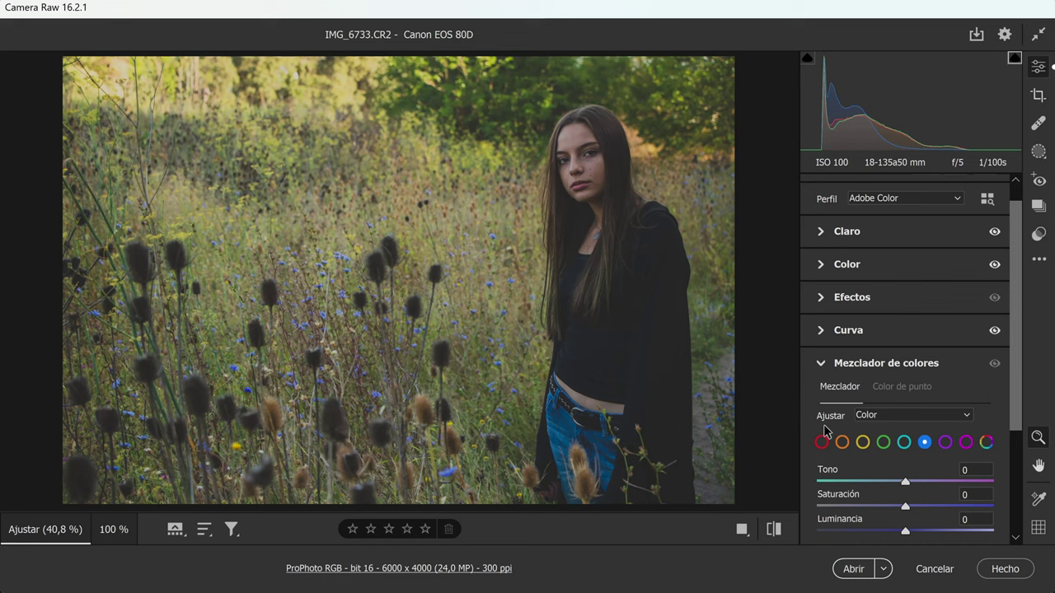
Step: In the colour mixer, set orange hue -10 and luminance +26, then adjust the yellow and green ranges
left_click(841, 441)
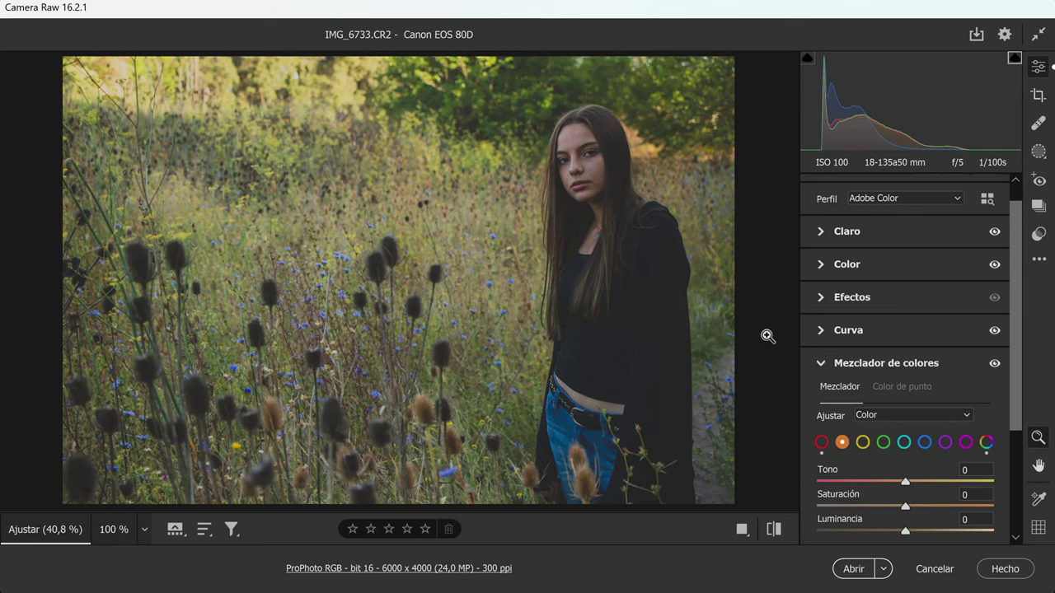
left_click_drag(905, 481, 893, 482)
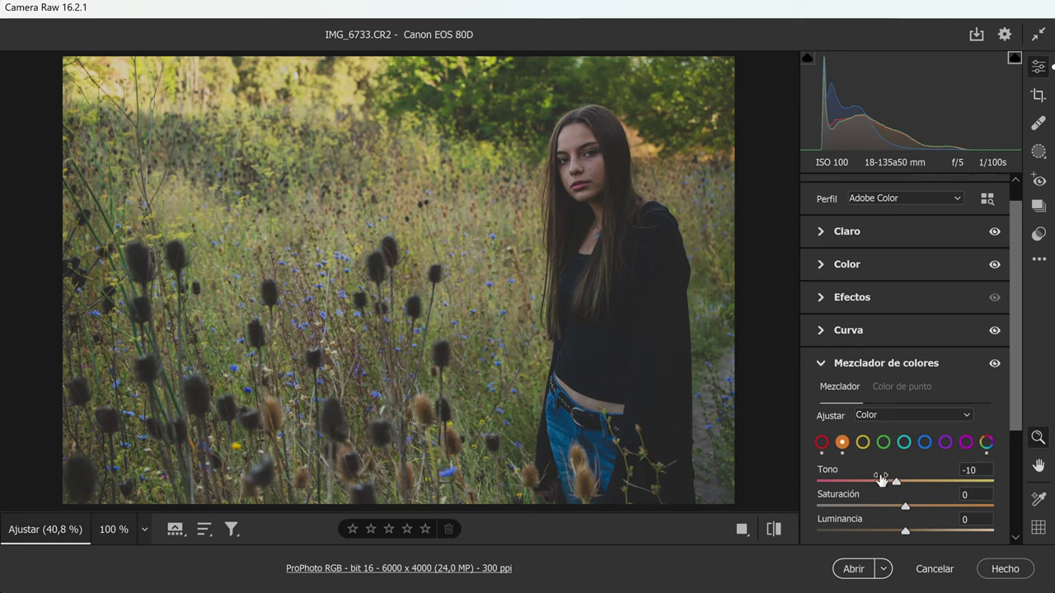
left_click_drag(905, 531, 929, 532)
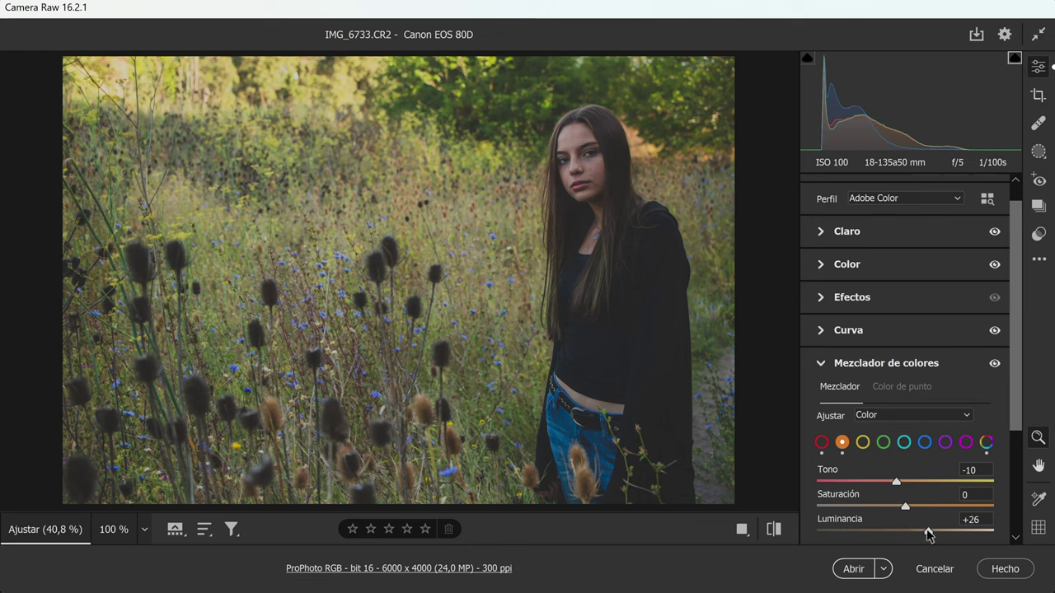
left_click(863, 443)
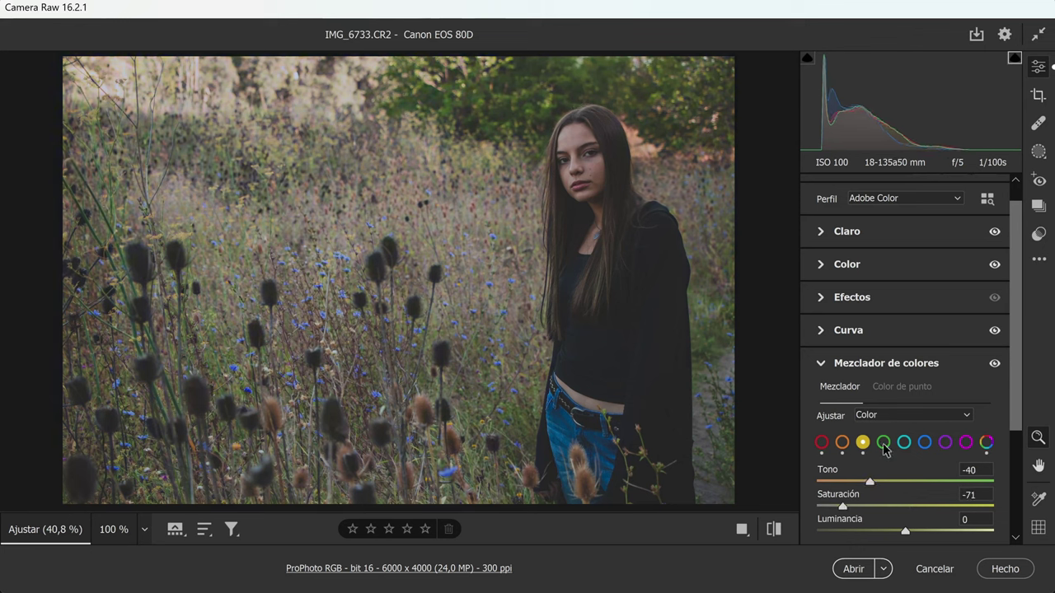
left_click(884, 447)
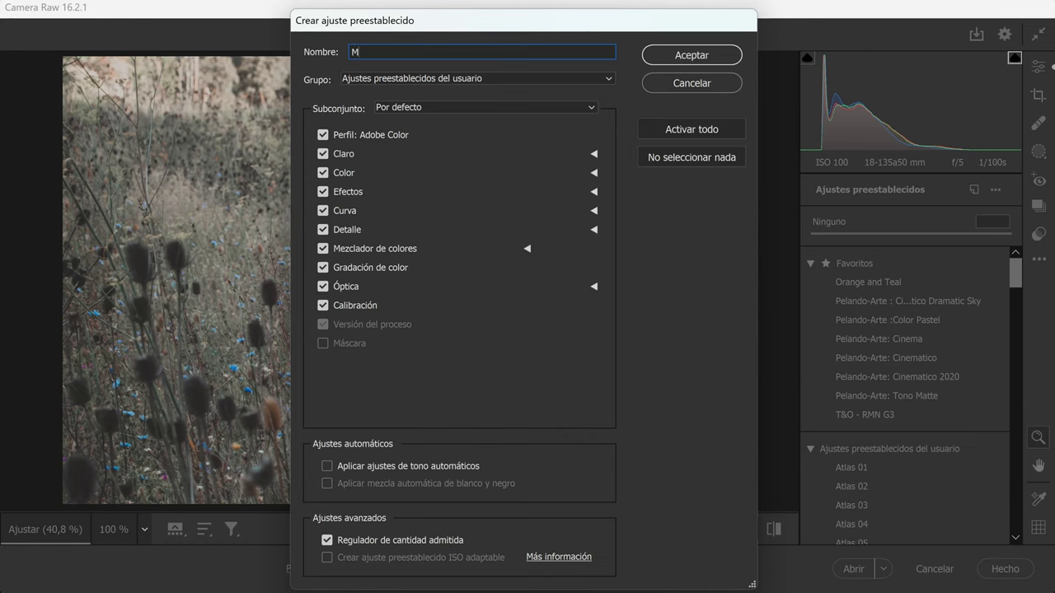
Step: Confirm saving the portrait grade as a new Camera Raw user preset
key("Return")
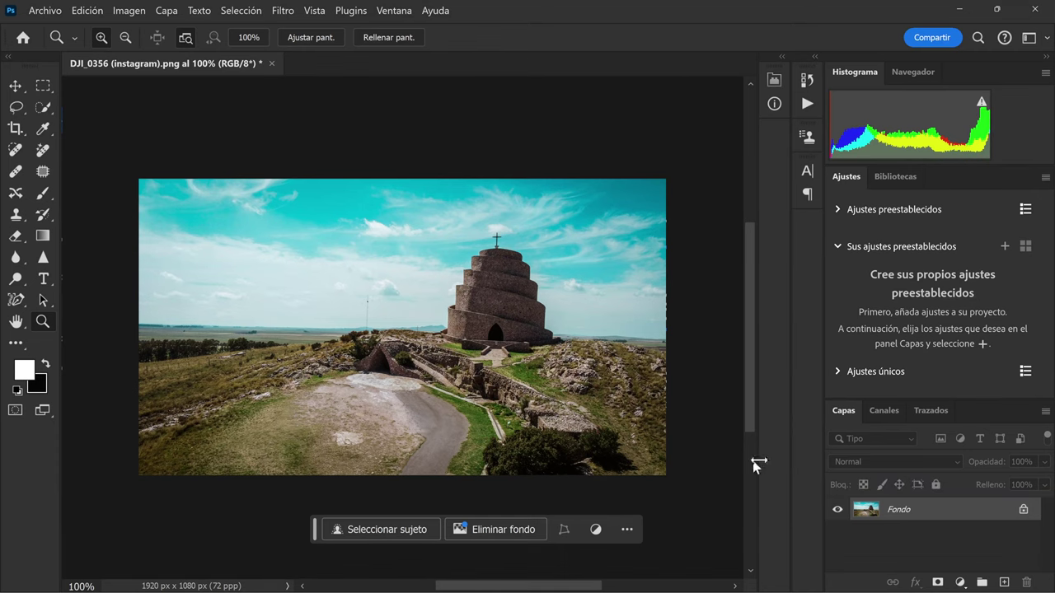
Step: Add a dark brown (#261403) solid colour fill layer over the landscape
left_click(960, 583)
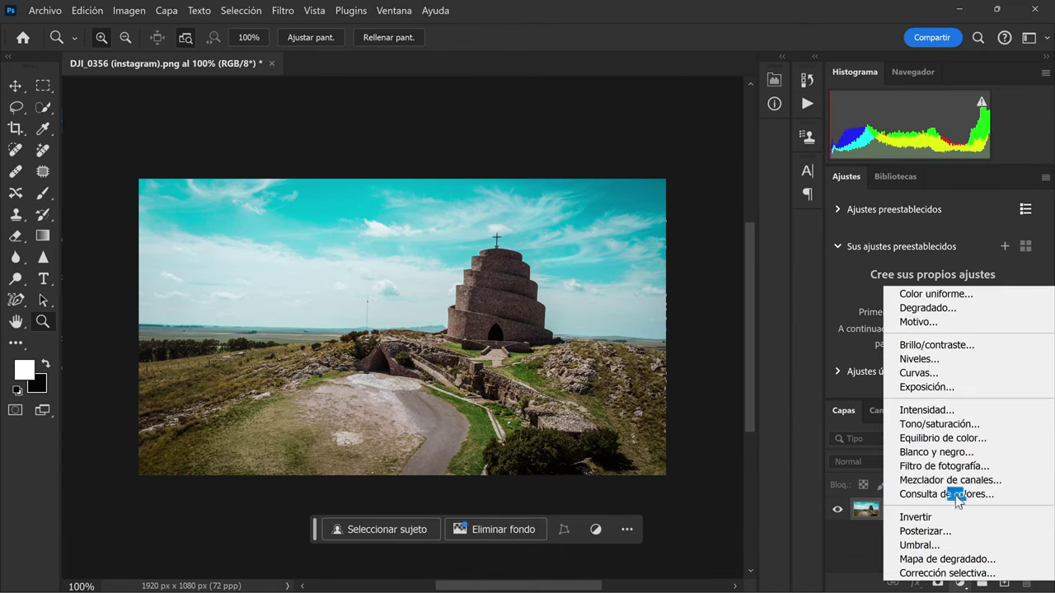
left_click(922, 295)
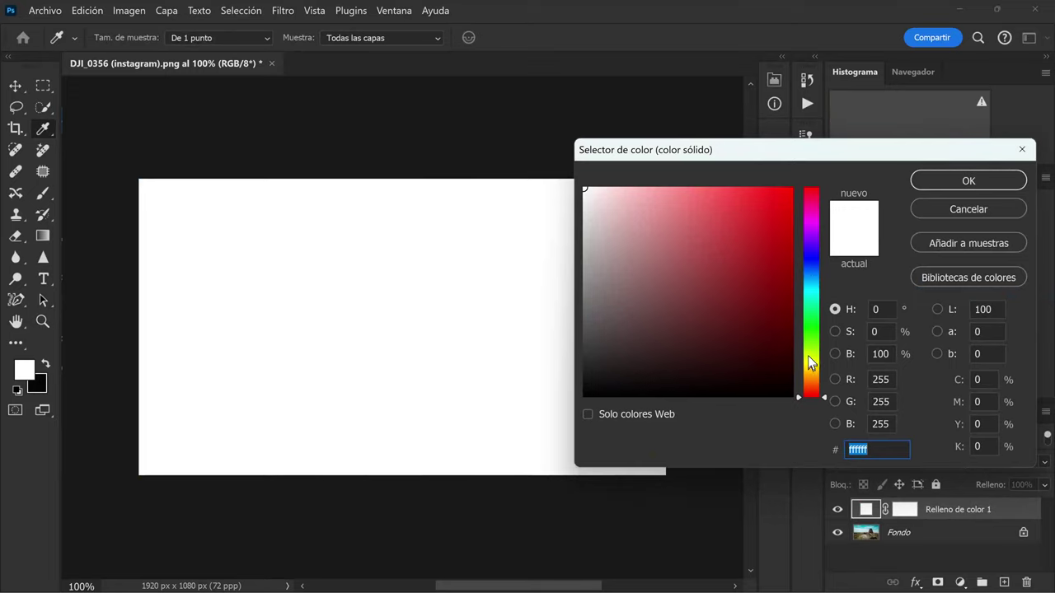
left_click_drag(811, 360, 813, 380)
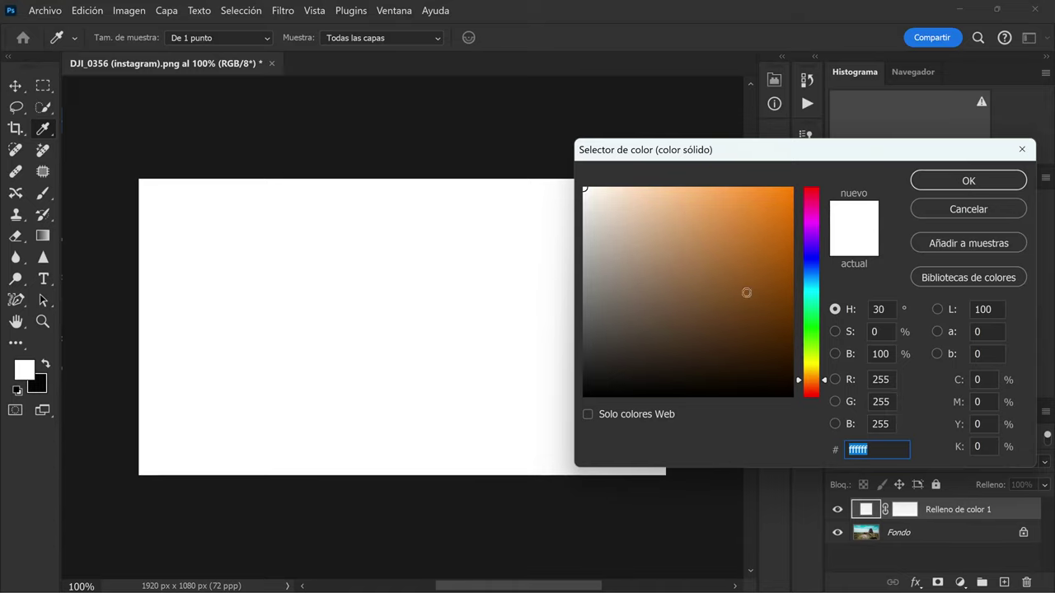
left_click_drag(744, 287, 777, 365)
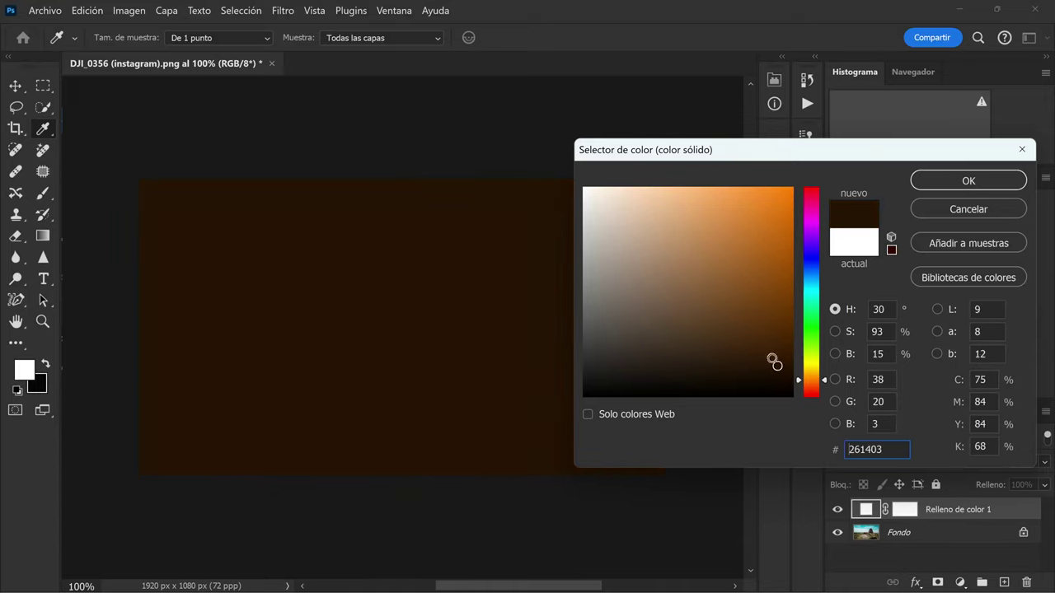
left_click(915, 182)
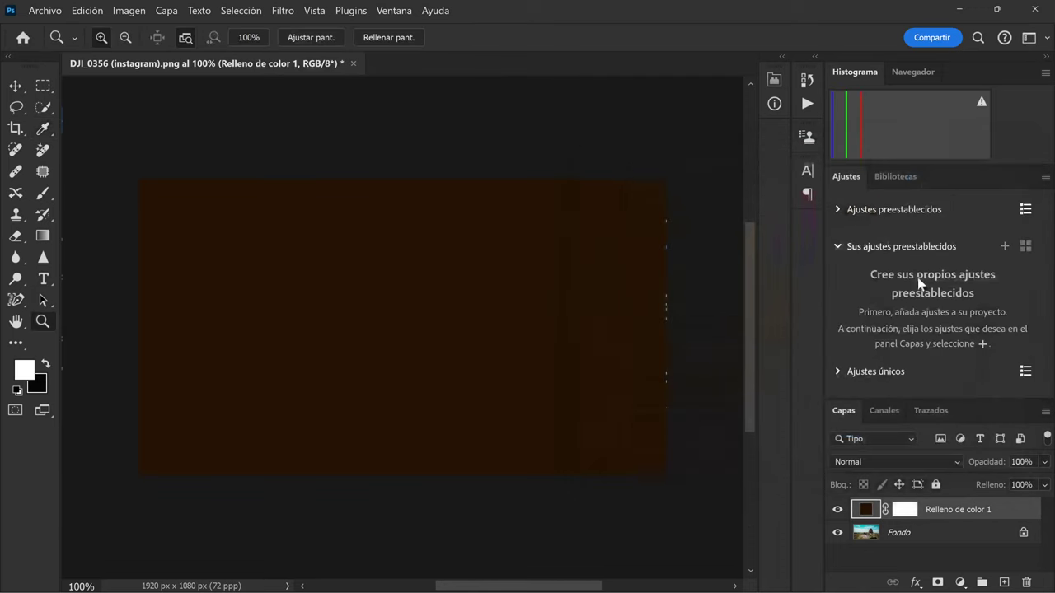
Step: Set the colour fill layer to Exclusión blending at 67% opacity
left_click(936, 461)
left_click(859, 471)
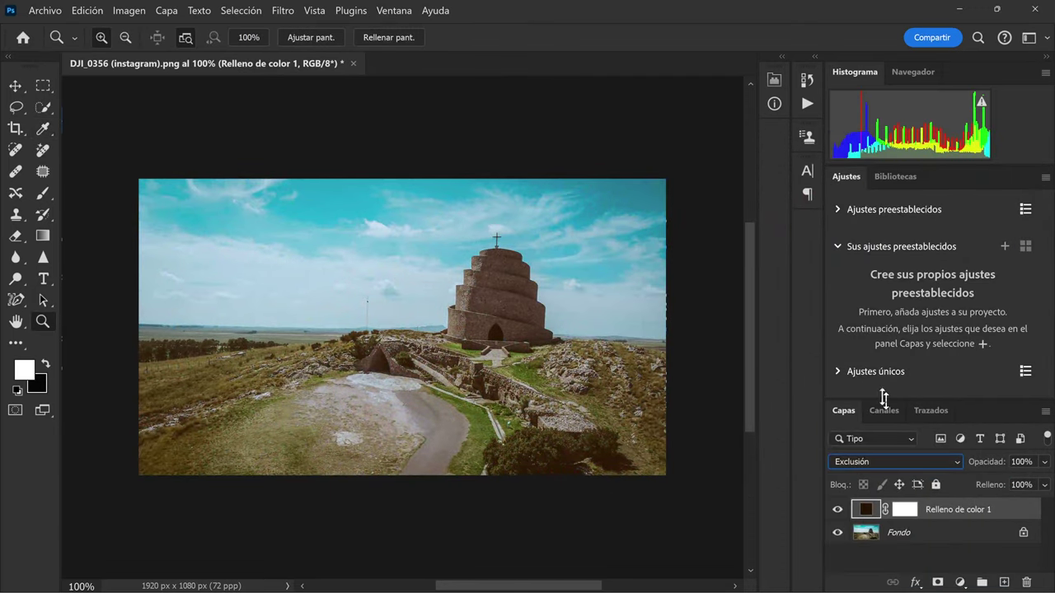
left_click(1044, 461)
left_click_drag(1043, 480, 1014, 478)
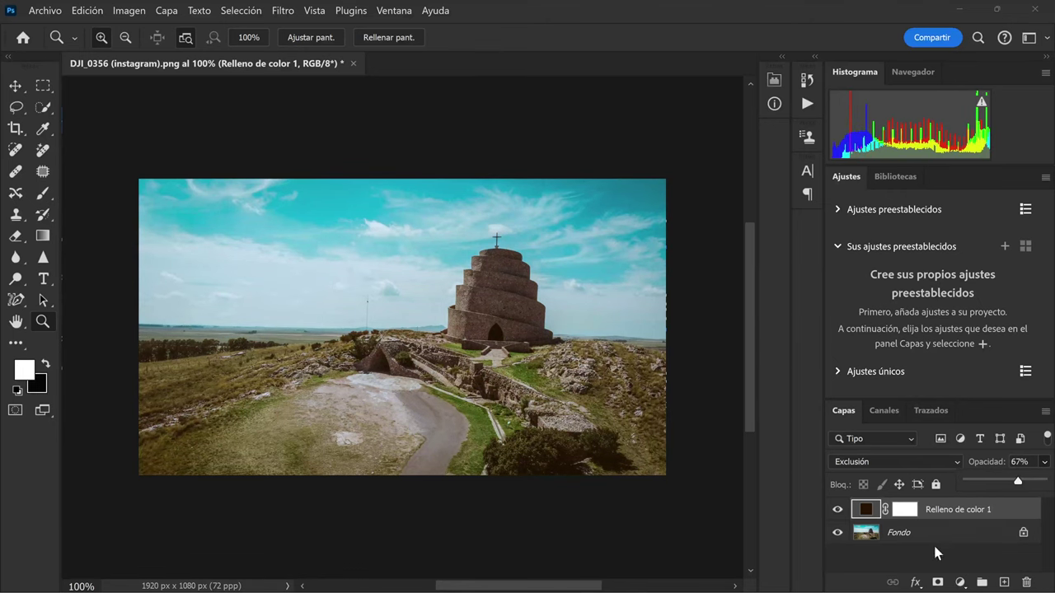
left_click(960, 583)
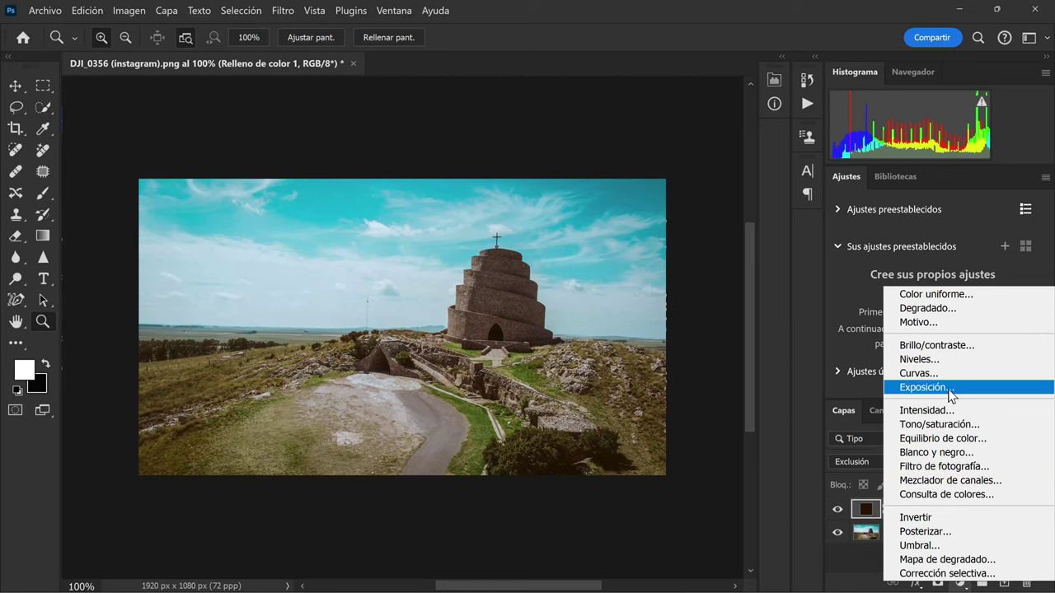
Step: Add a light peach (#f2c990) photo filter at 25% density, with the layer at 46% opacity
left_click(947, 467)
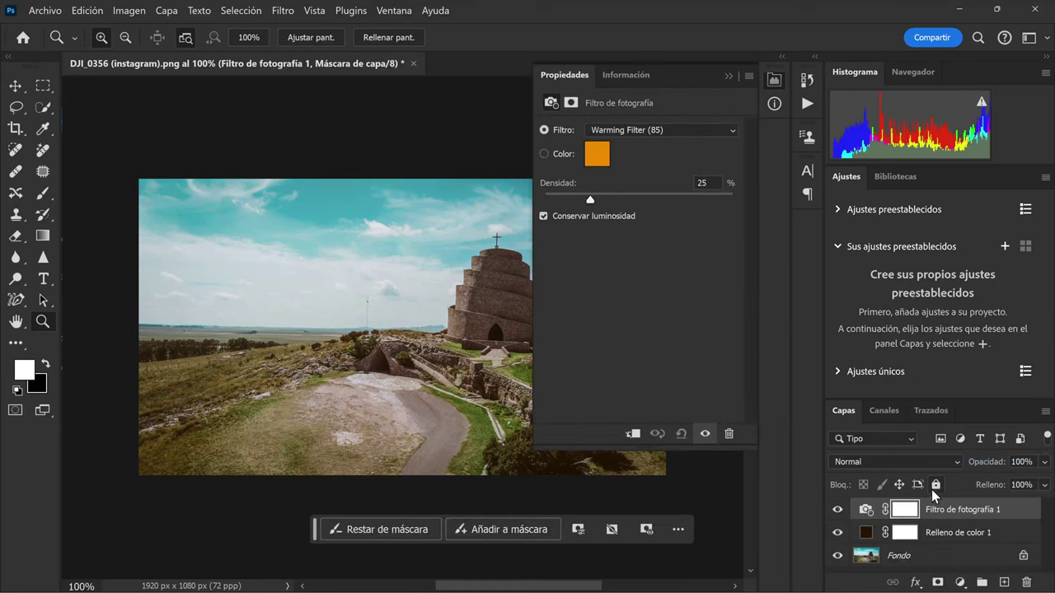
left_click(597, 154)
left_click_drag(685, 255, 657, 189)
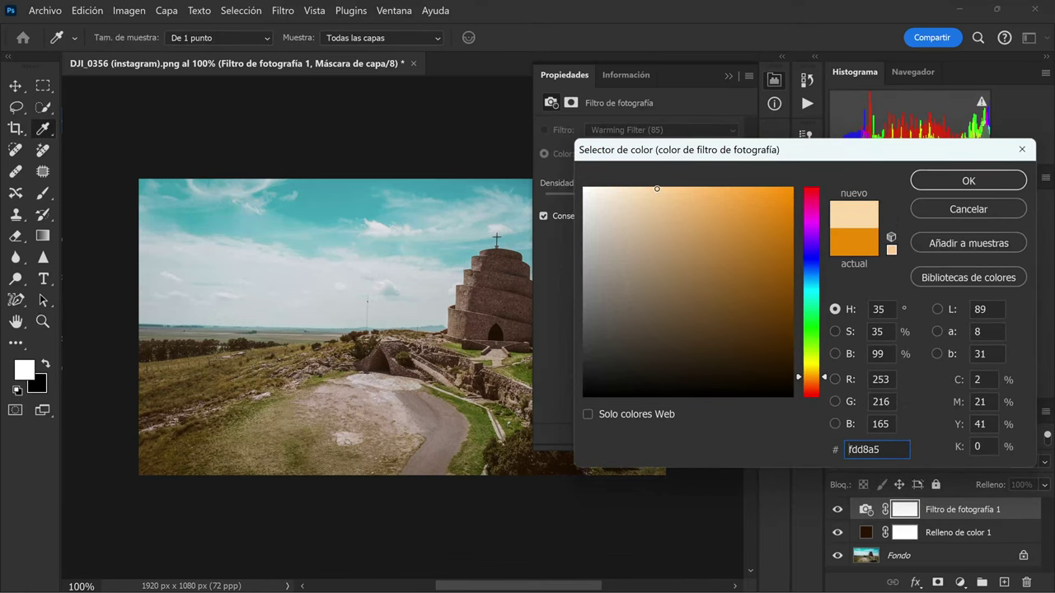
left_click_drag(657, 189, 669, 197)
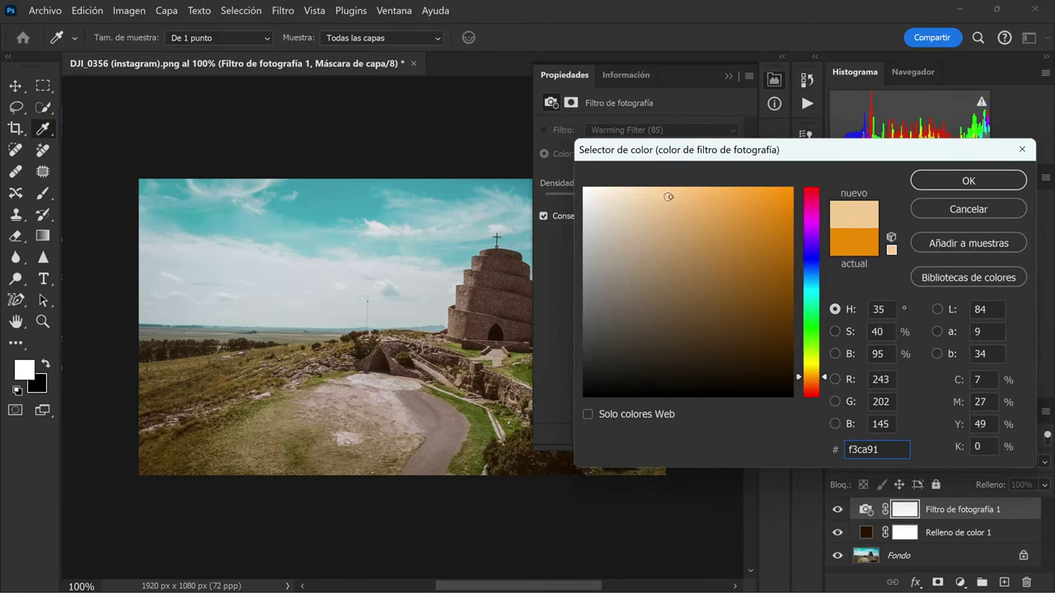
left_click(930, 179)
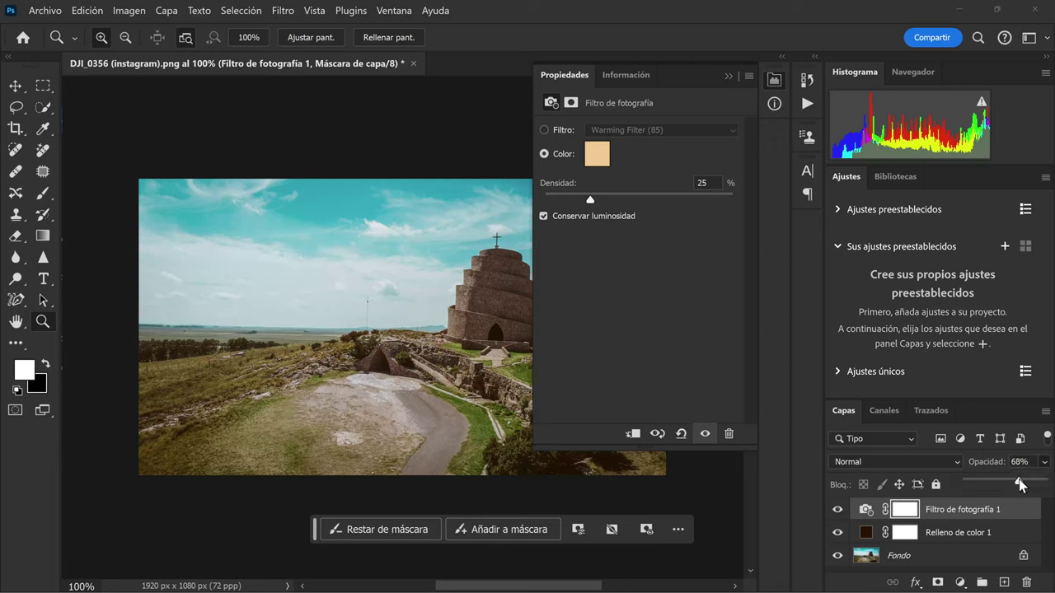
left_click_drag(1043, 481, 1002, 481)
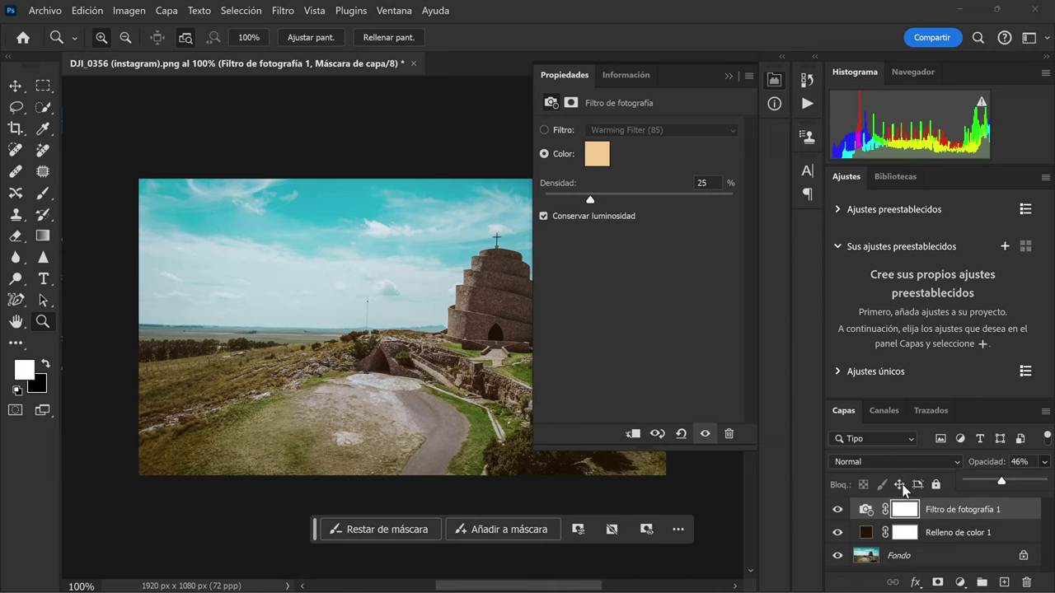
left_click(960, 583)
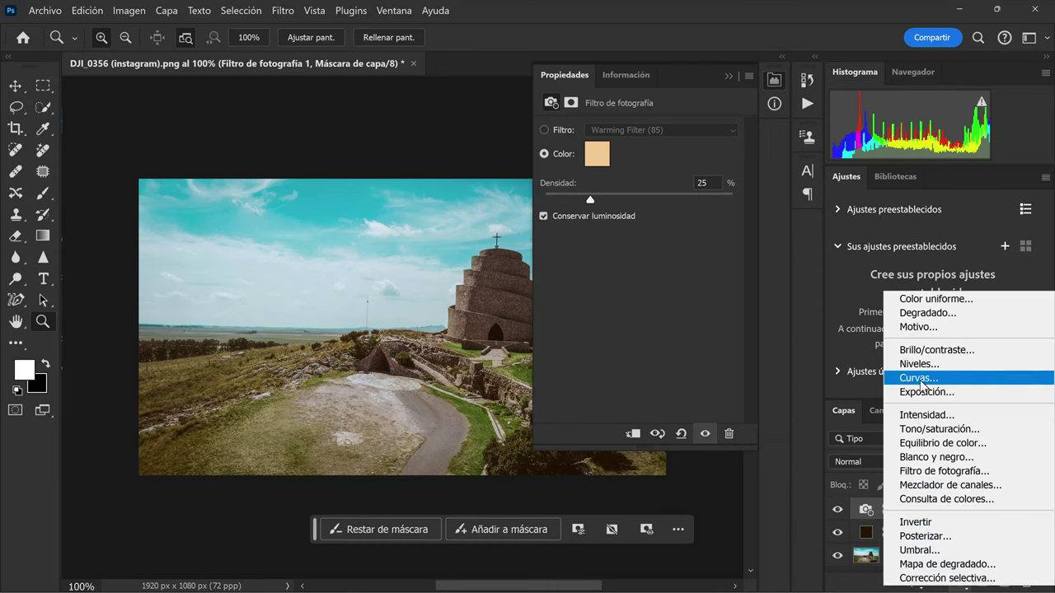
Step: Add a Curves layer lifting the blue channel's black point to output 37, at 63% opacity
left_click(918, 379)
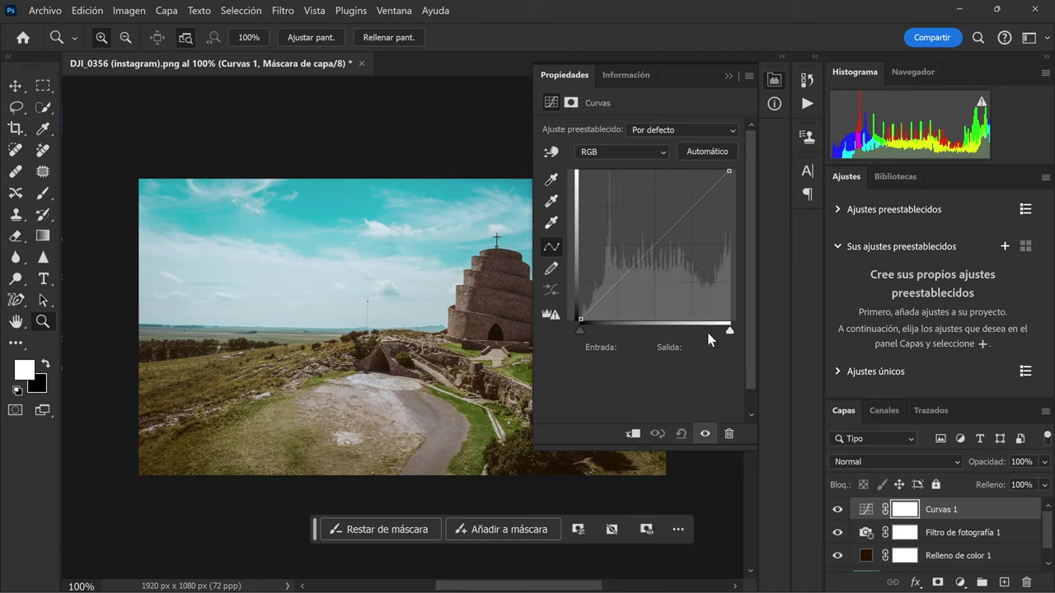
left_click(602, 150)
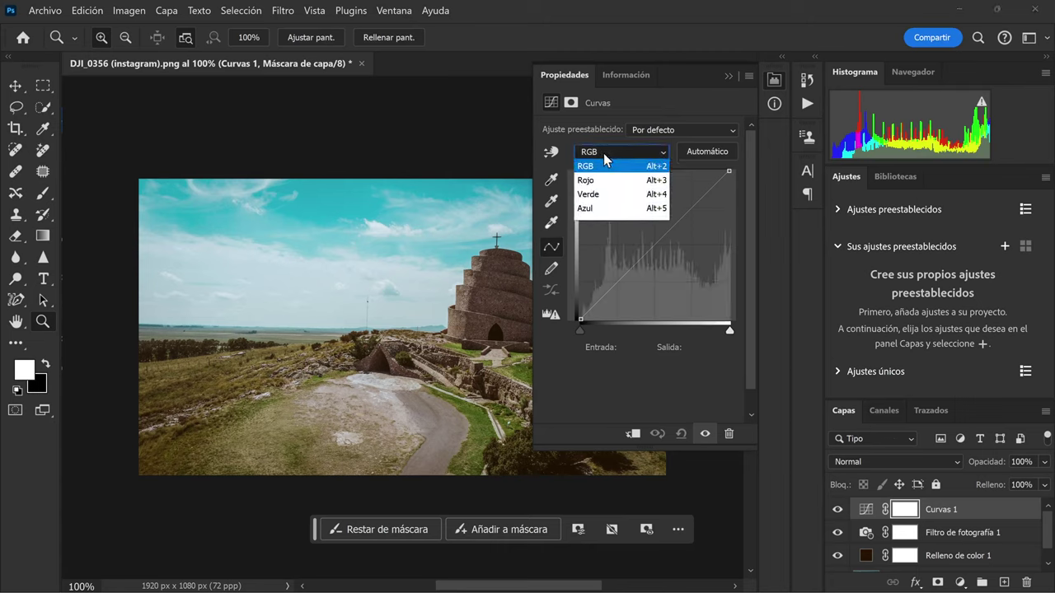
left_click(595, 212)
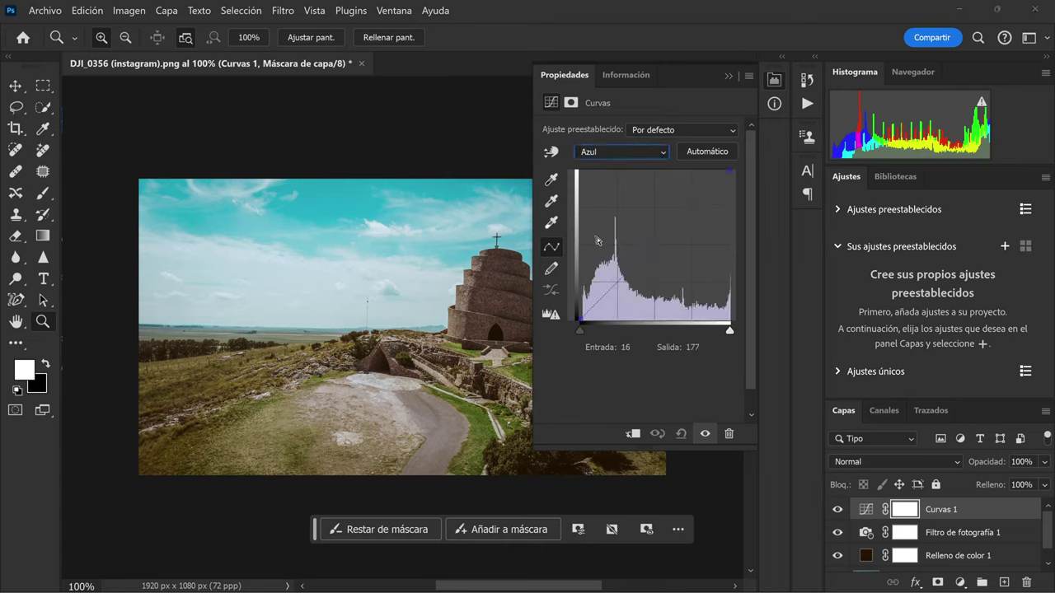
left_click(655, 245)
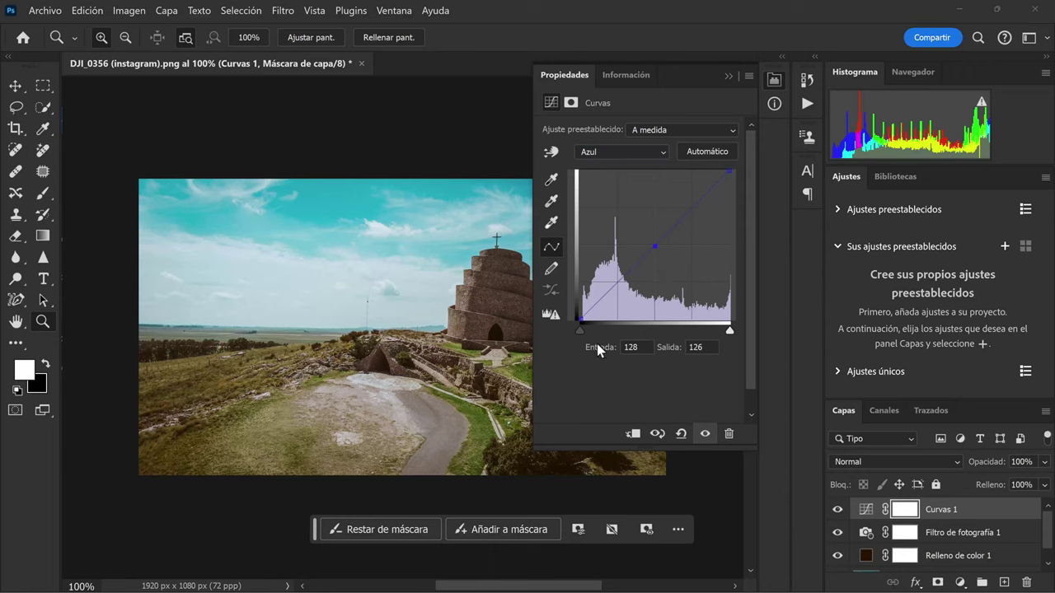
left_click_drag(578, 314, 569, 296)
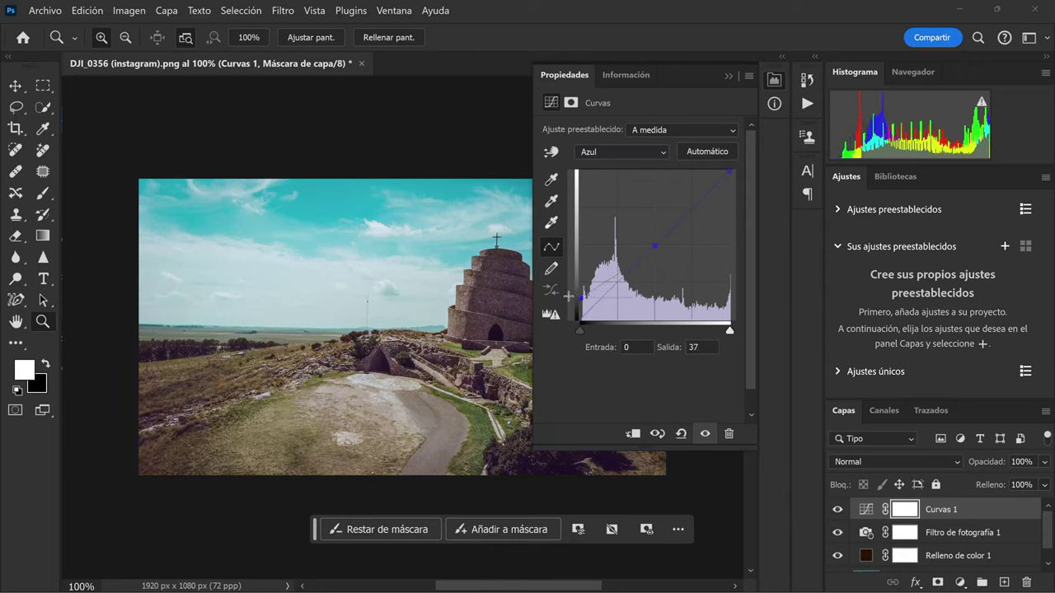
left_click(771, 334)
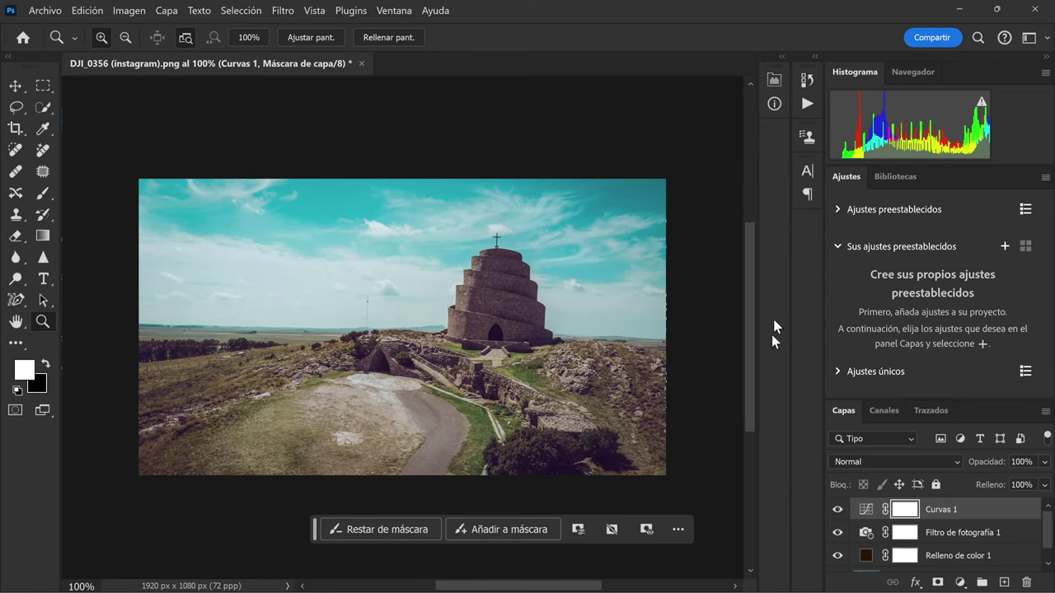
left_click(1046, 462)
left_click_drag(1044, 480, 1015, 482)
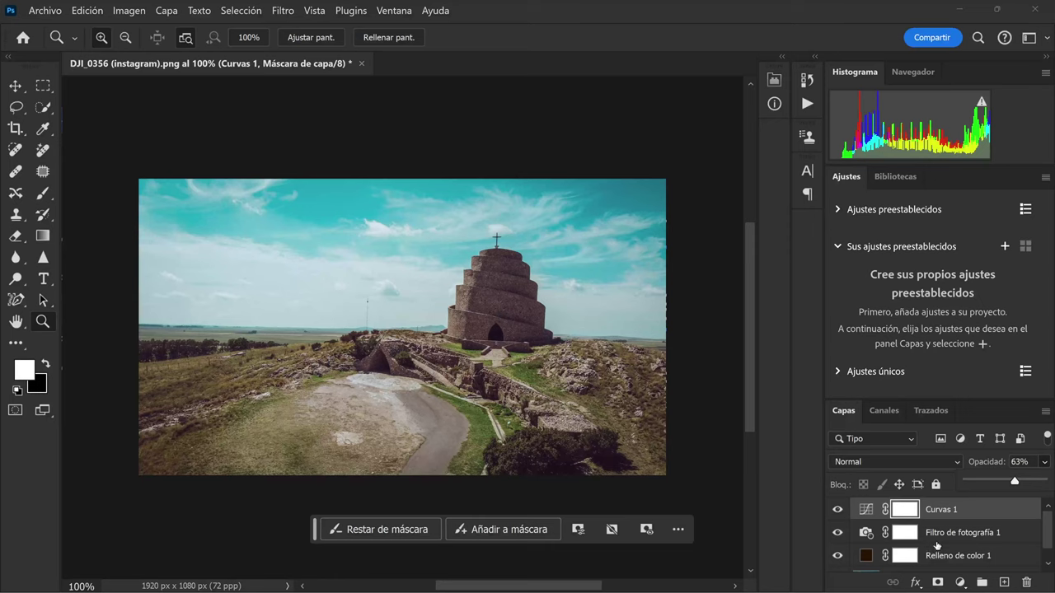
Step: Group the colour fill, photo filter and Curves layers into a group named 'vintage'
left_click(937, 547, "shift")
key("ctrl+g")
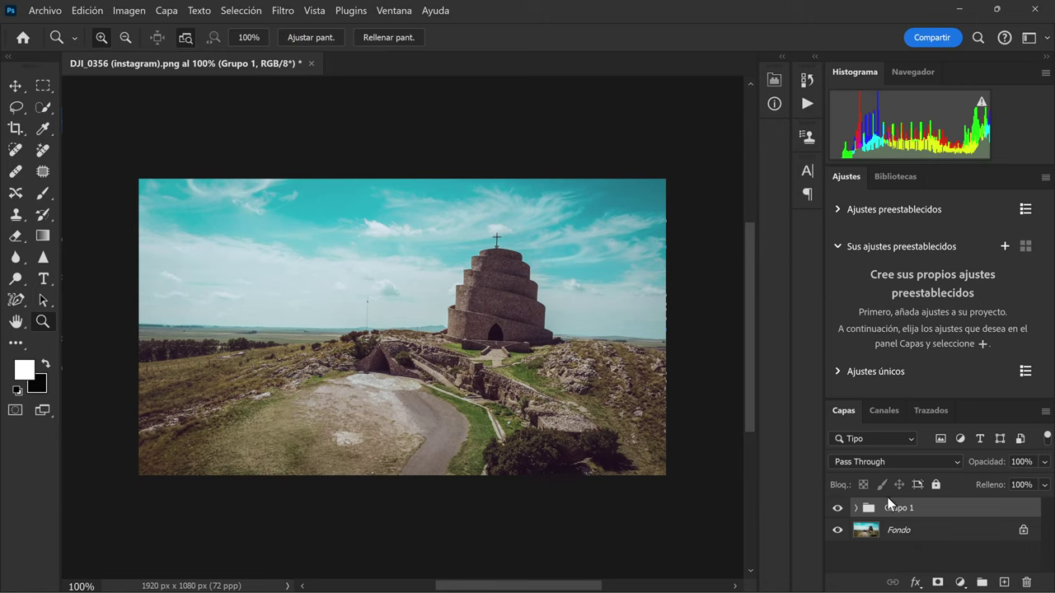
double_click(892, 507)
type("vintage")
left_click(922, 562)
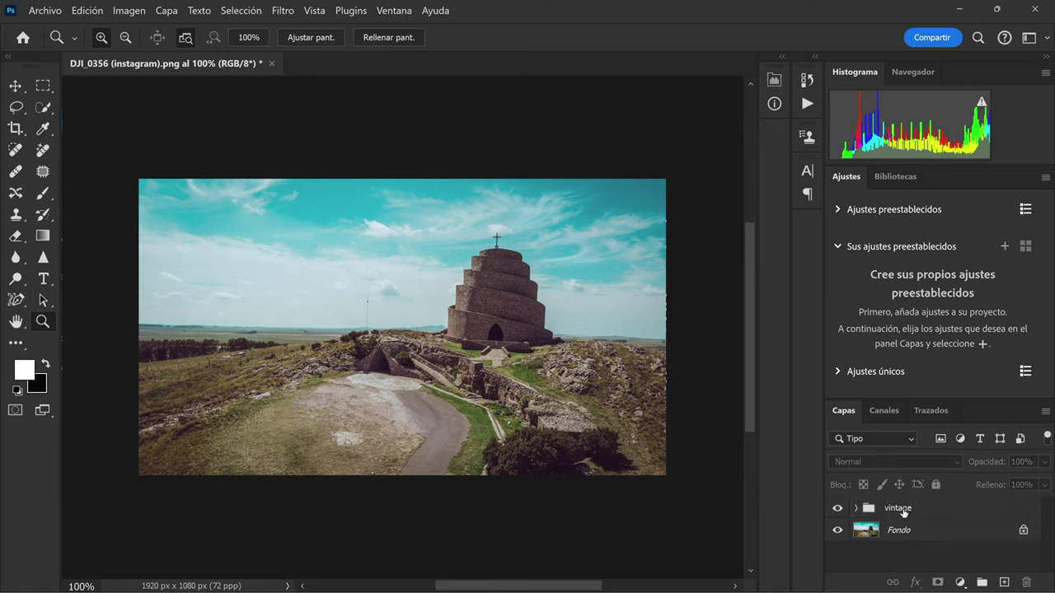
Step: Select the Fondo background layer beneath the vintage group
left_click(899, 510)
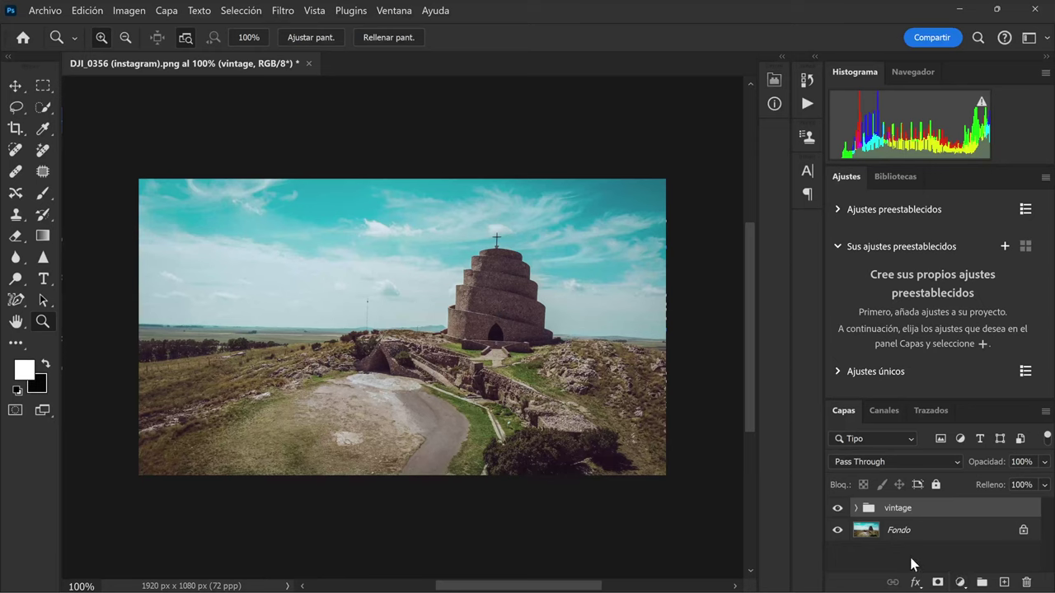
left_click(911, 561)
left_click(911, 531)
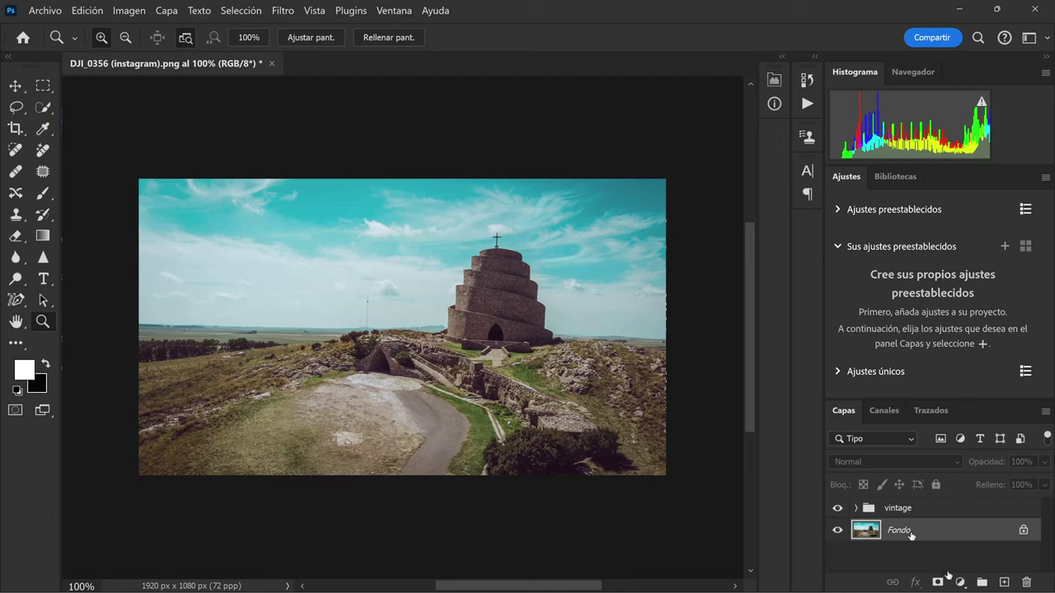
Step: Add a Levels layer above Fondo that lifts the output blacks, at 57% opacity
left_click(911, 535)
left_click(960, 582)
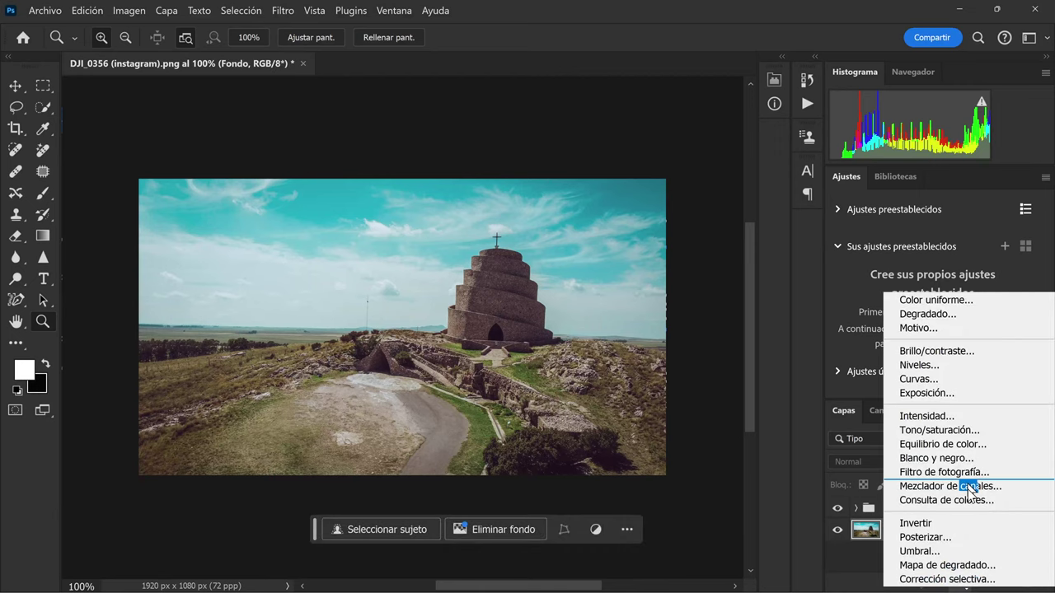
left_click(920, 365)
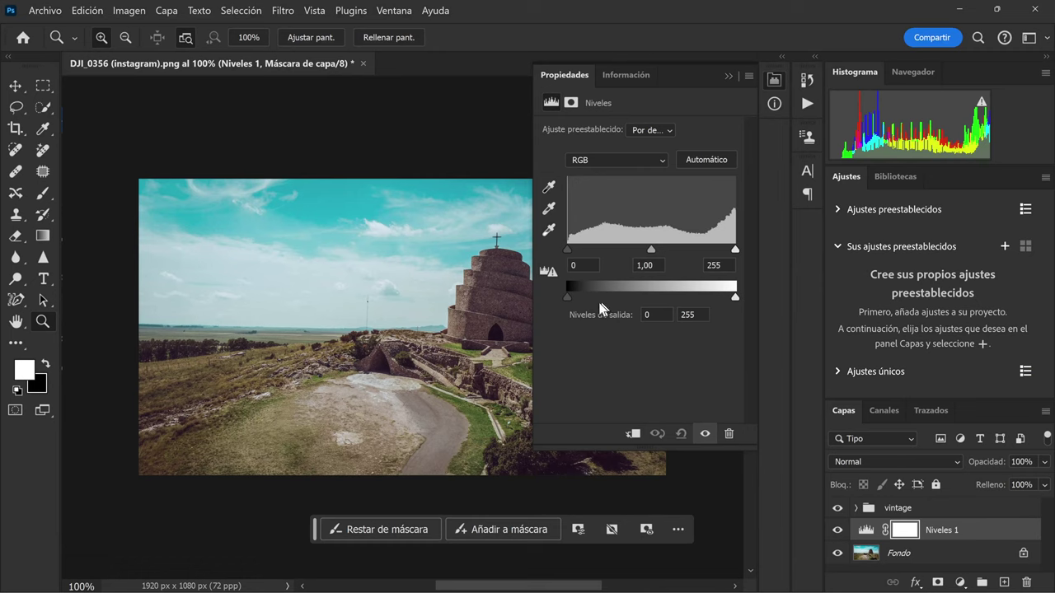
left_click_drag(567, 298, 596, 292)
left_click(728, 75)
left_click(1044, 461)
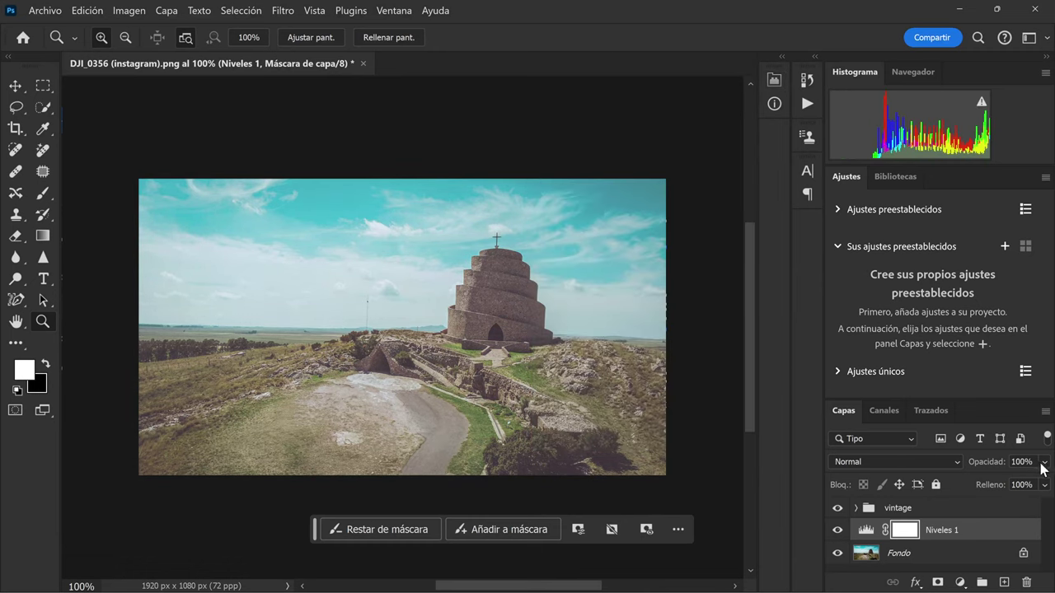
left_click_drag(1045, 479, 1011, 482)
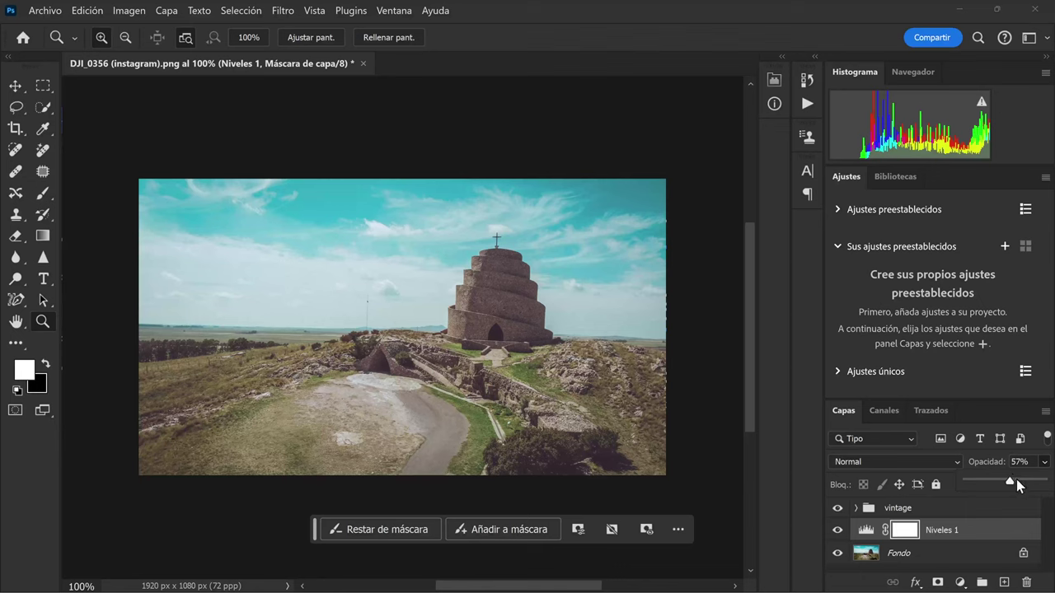
Step: Flatten the vintage grade and faded levels layers into a single Fondo background layer
right_click(910, 555)
left_click(874, 512)
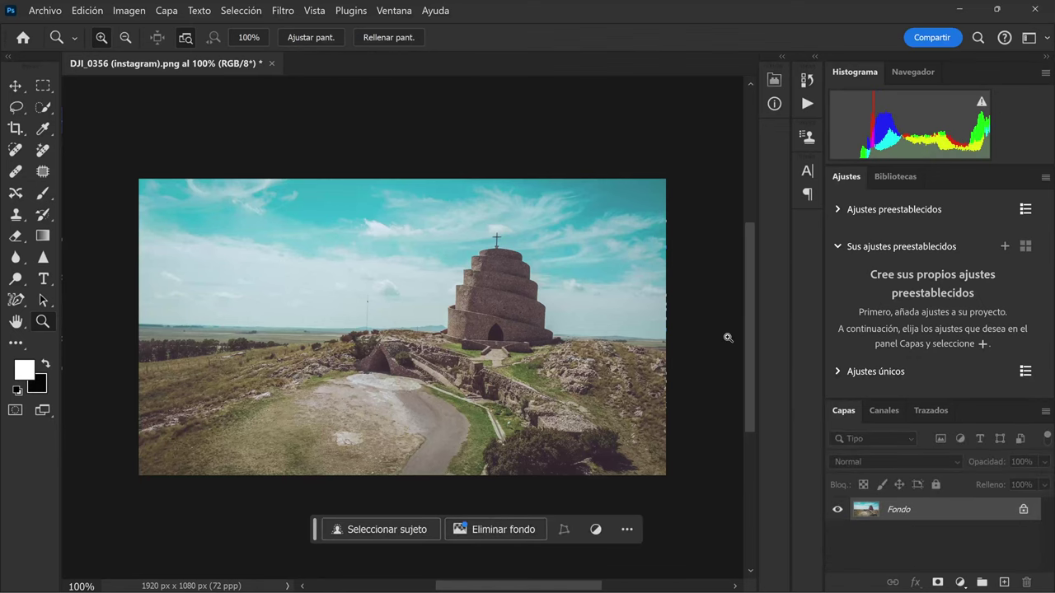